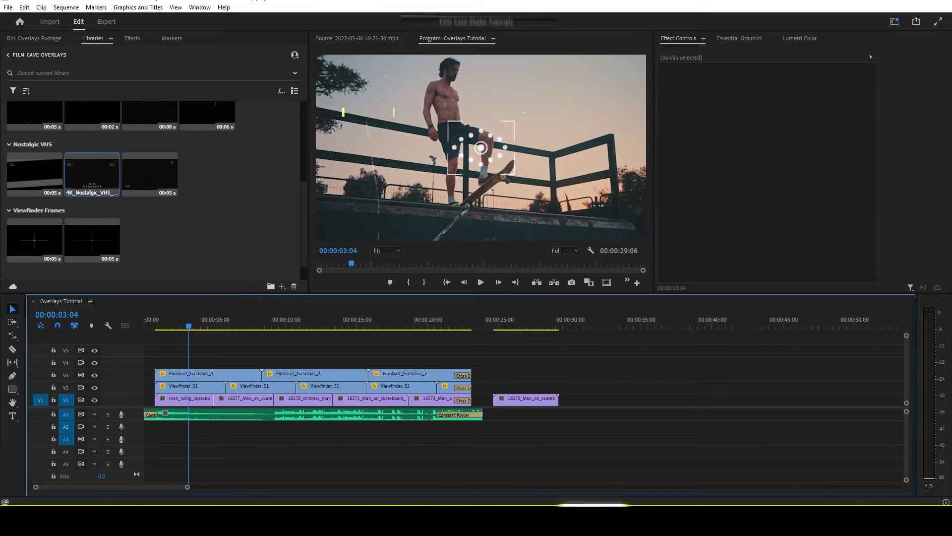
Play back the edited skateboard sequence with its overlays and move the playhead to the separate clip after it
left_click_drag(187, 326, 189, 326)
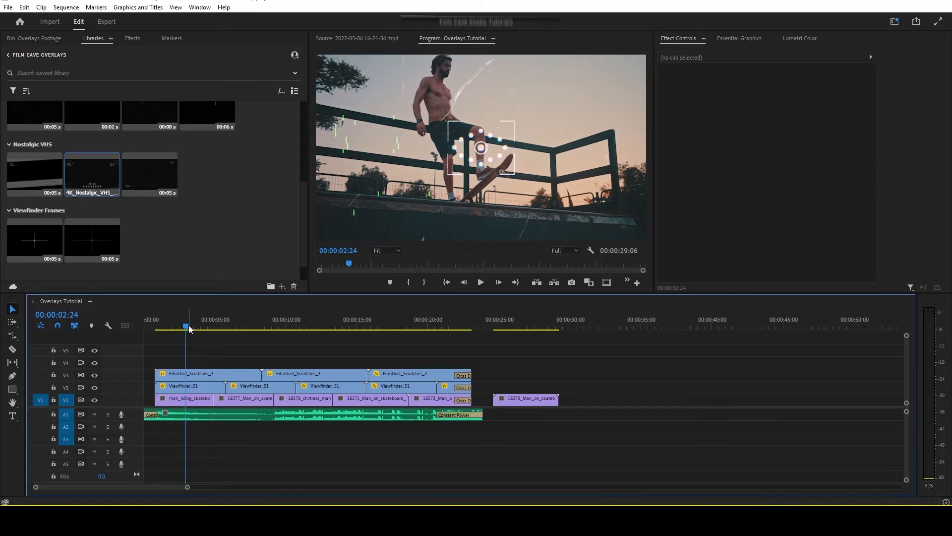
left_click(153, 327)
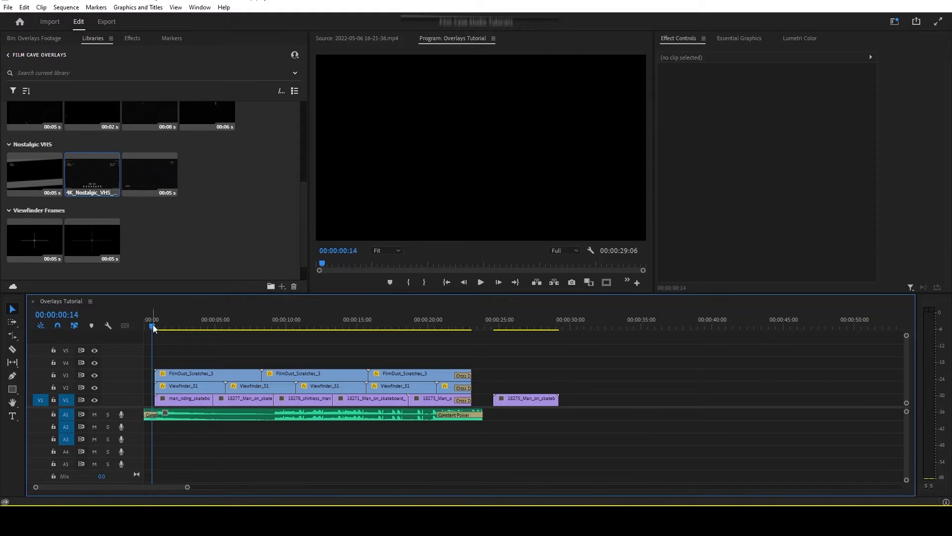
key("space")
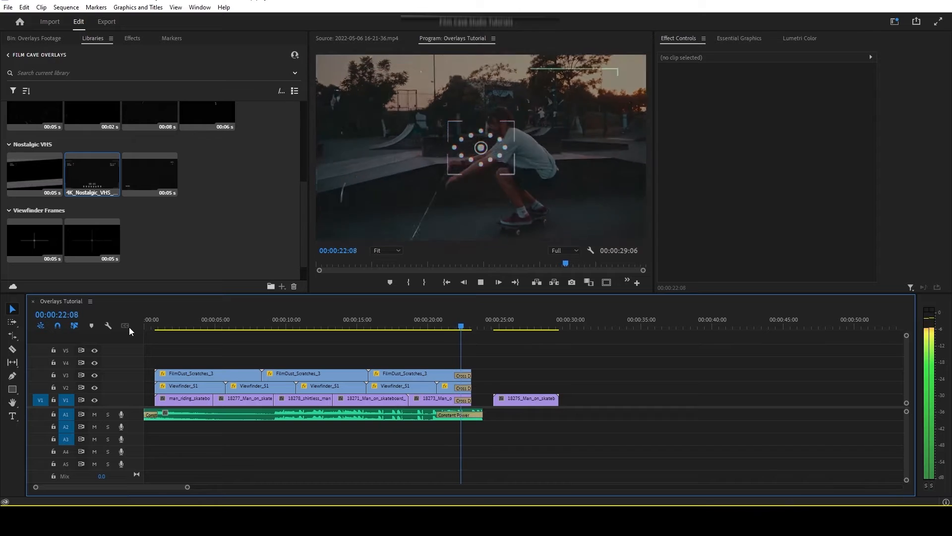
left_click(479, 327)
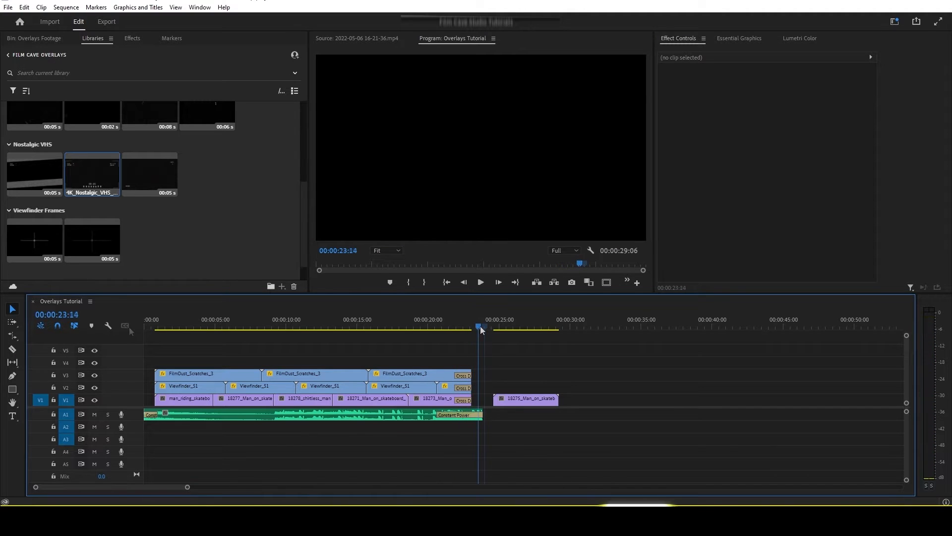
left_click_drag(480, 330, 523, 328)
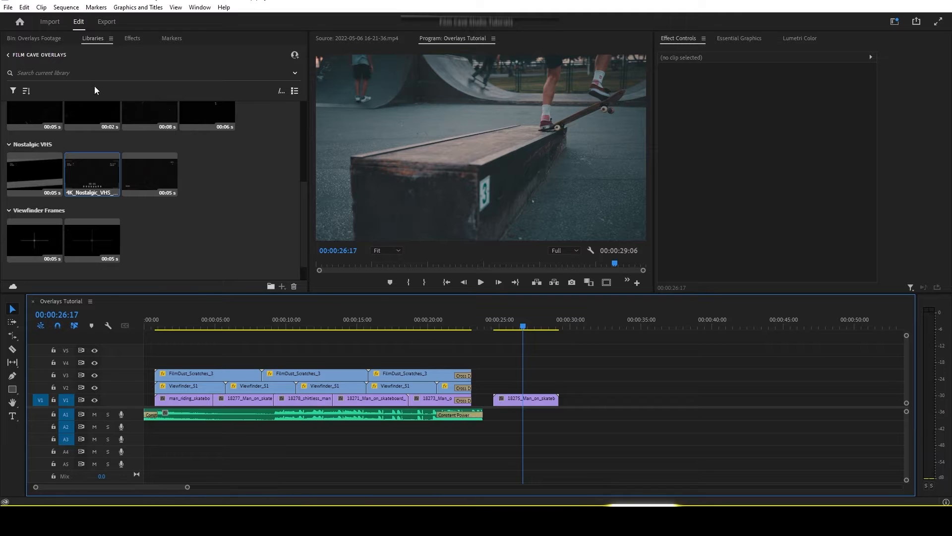
Add the second Nostalgic VHS overlay from the Film Cave Overlays library to the project
left_click(94, 38)
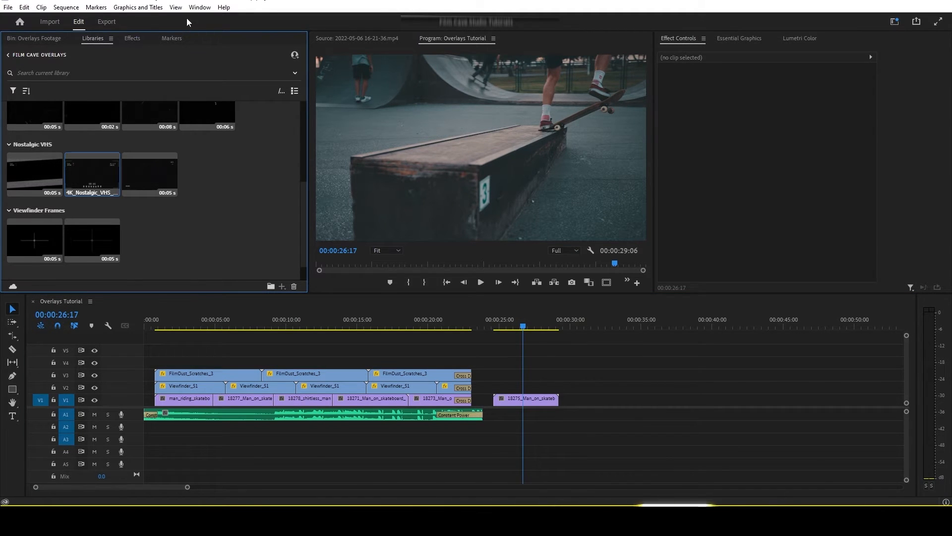
left_click(199, 8)
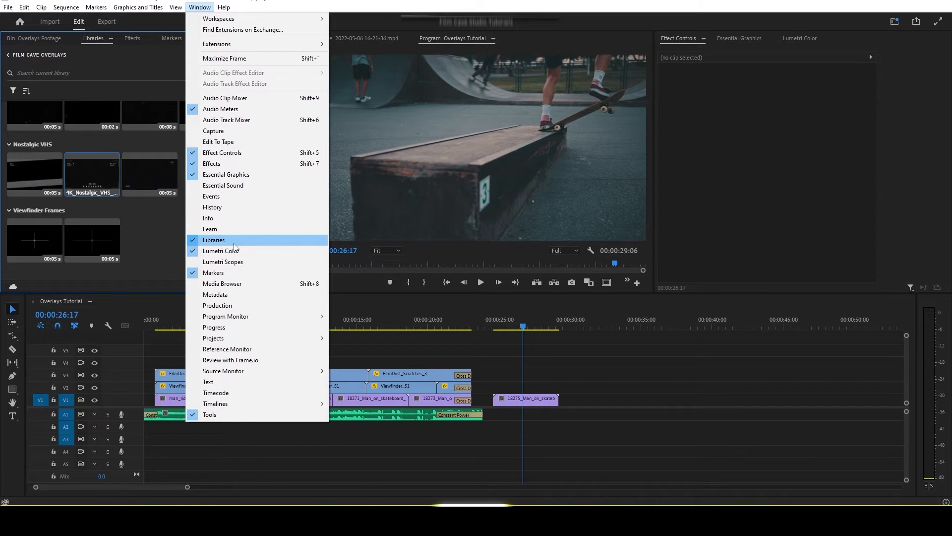
left_click(90, 44)
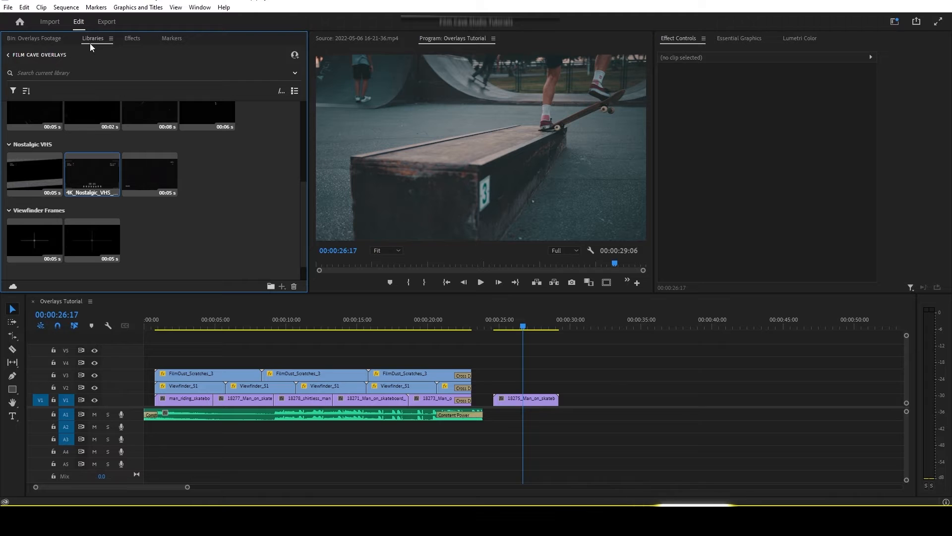
left_click(90, 44)
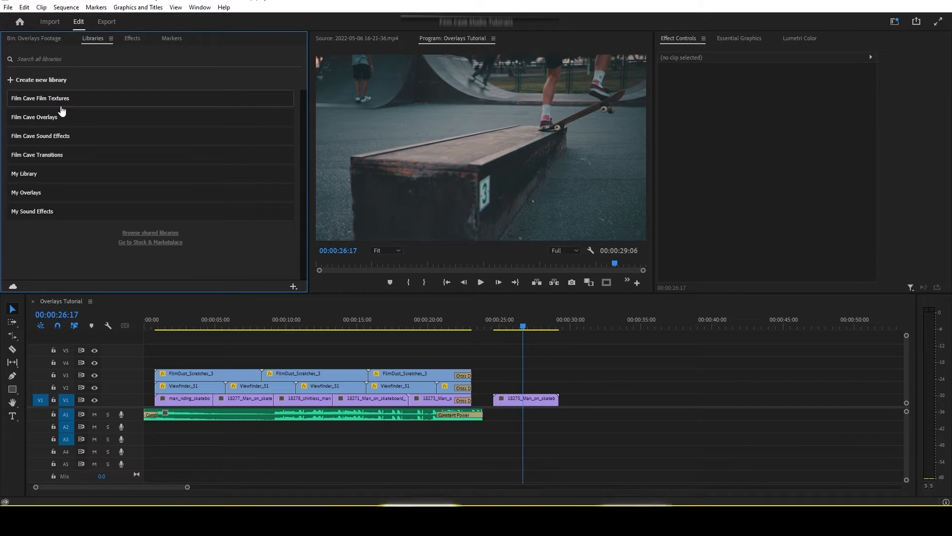
left_click(47, 118)
scroll(208, 188, "down", 5)
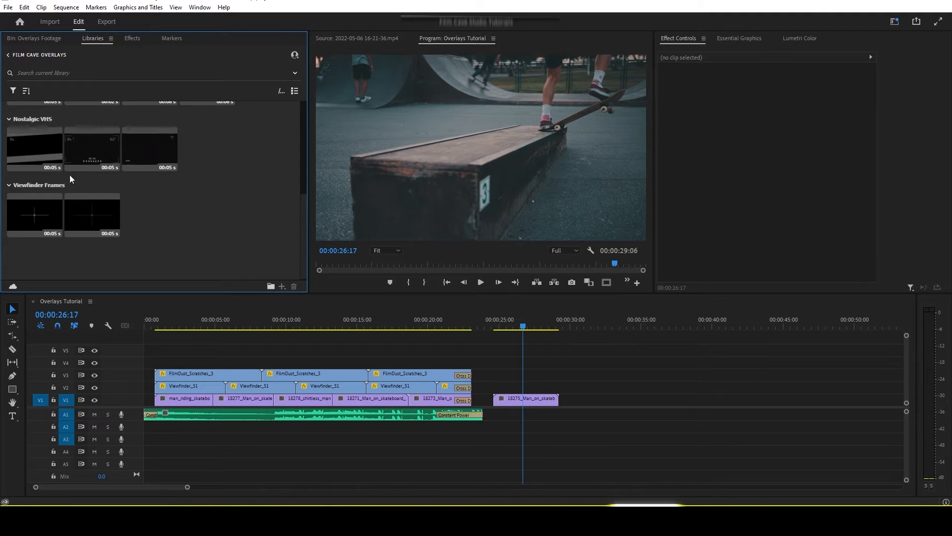
right_click(86, 154)
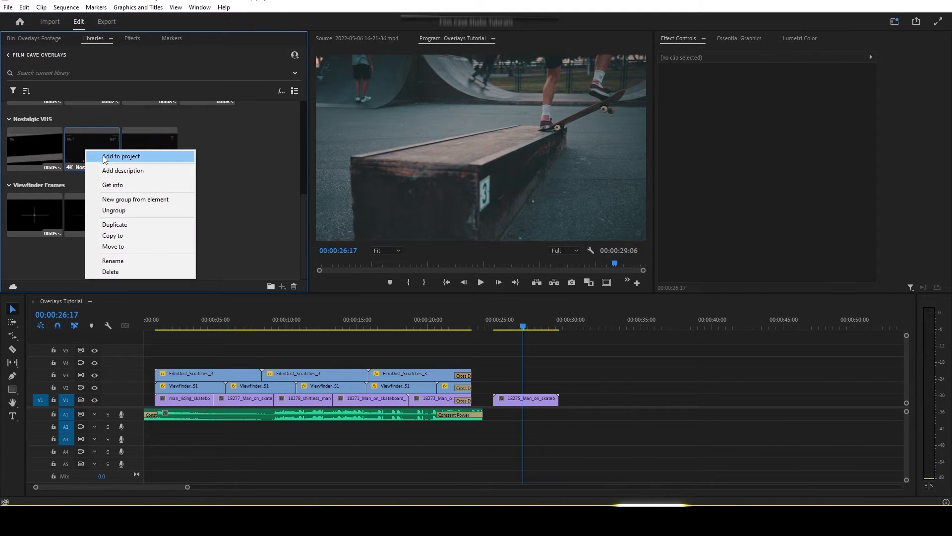
left_click(102, 156)
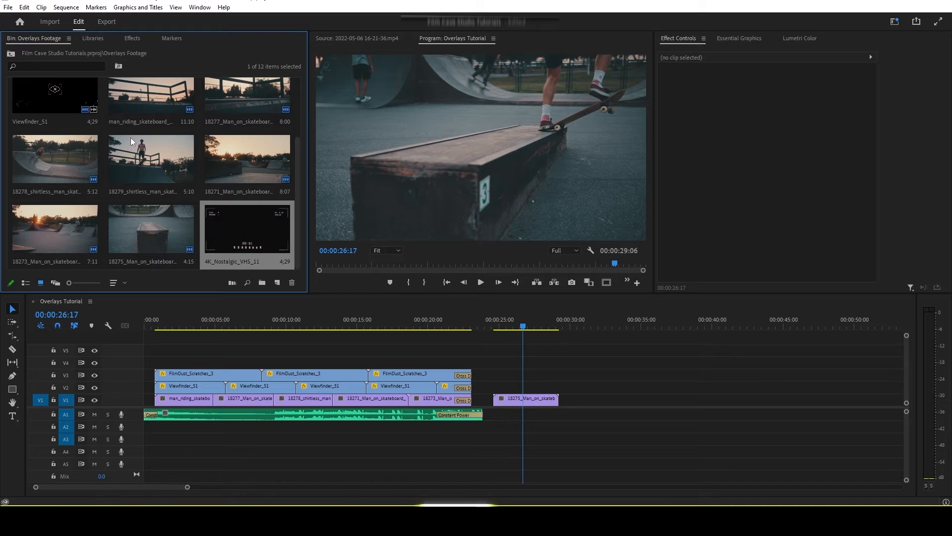
Place the 4K_Nostalgic_VHS_11 overlay on track V2 directly above the separate skateboard clip, aligned with that clip's start
scroll(190, 195, "up", 2)
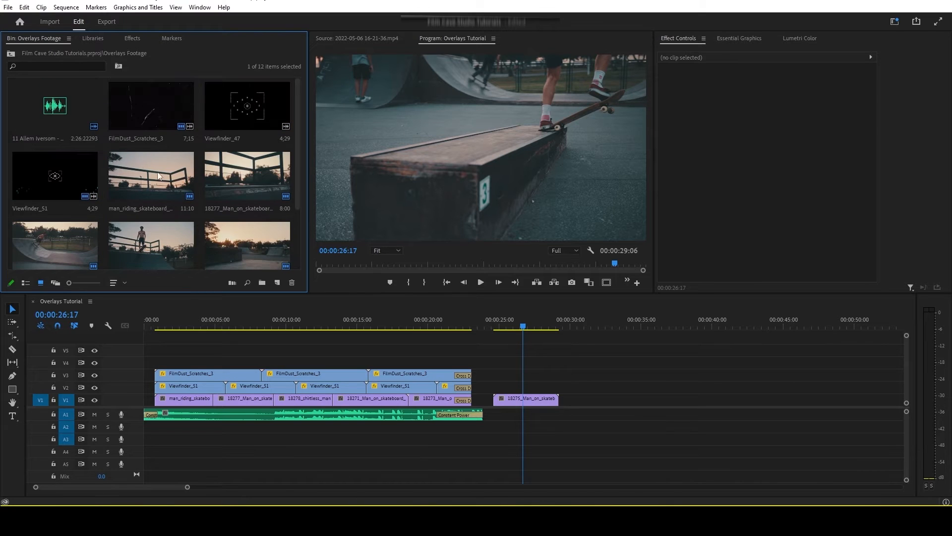
scroll(254, 174, "down", 2)
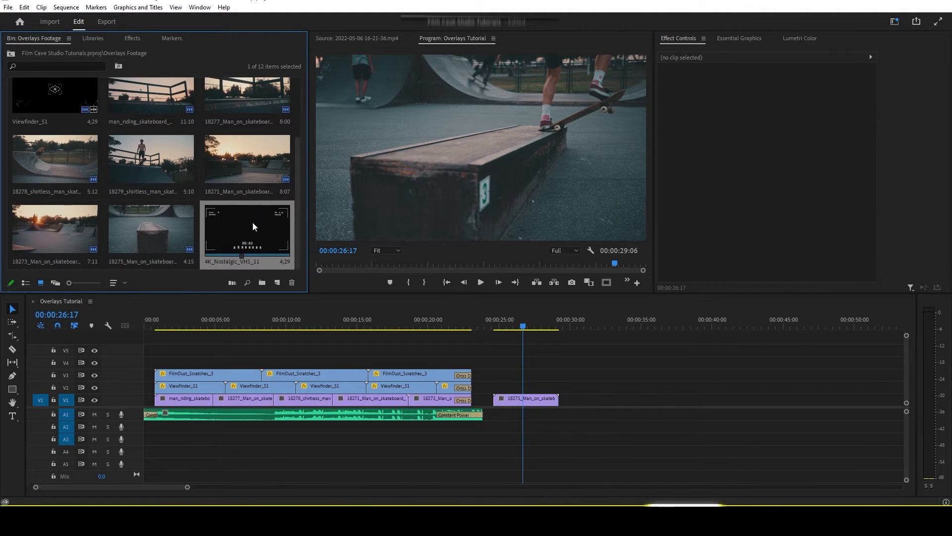
left_click_drag(234, 224, 499, 394)
left_click_drag(188, 488, 110, 486)
left_click_drag(395, 326, 334, 326)
Compare the VHS overlay with the skateboard clip beneath it and scrub through the overlay to preview it
left_click(355, 389)
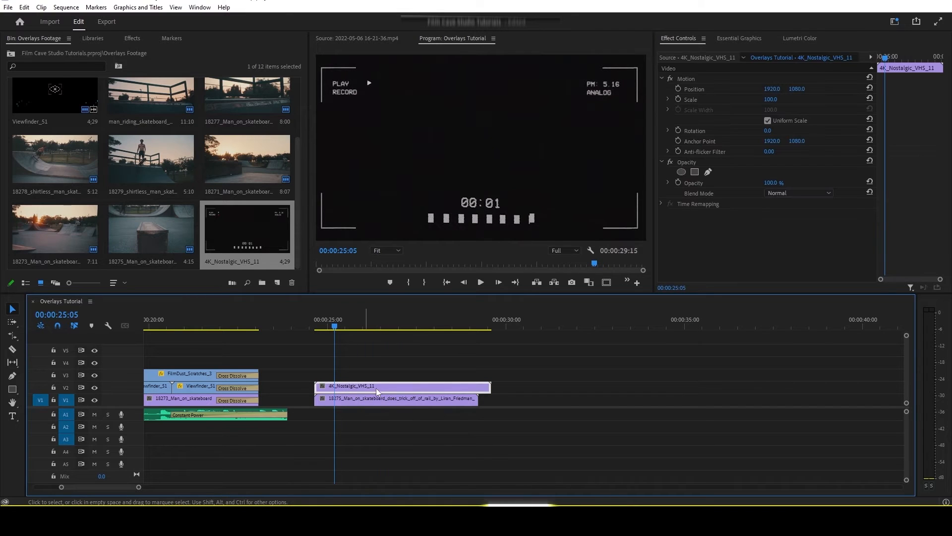
left_click(386, 403)
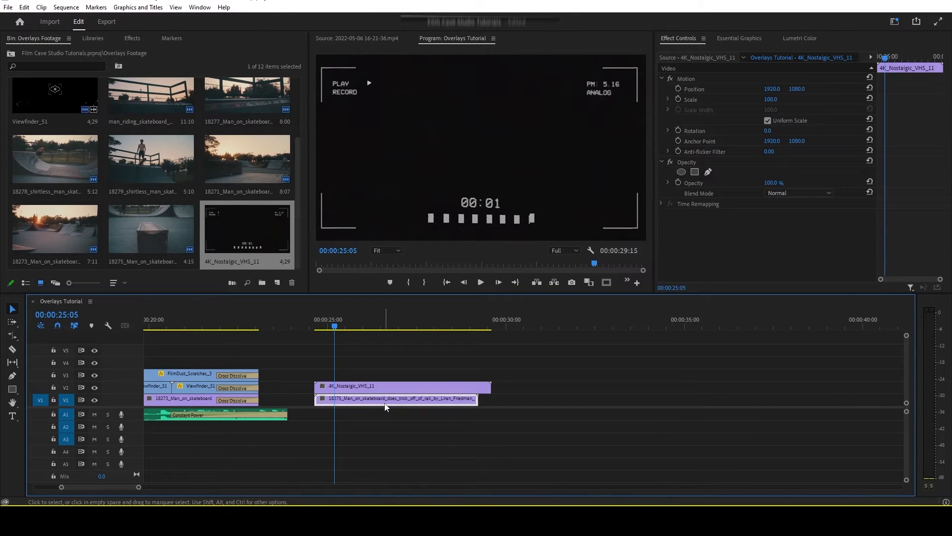
left_click(379, 388)
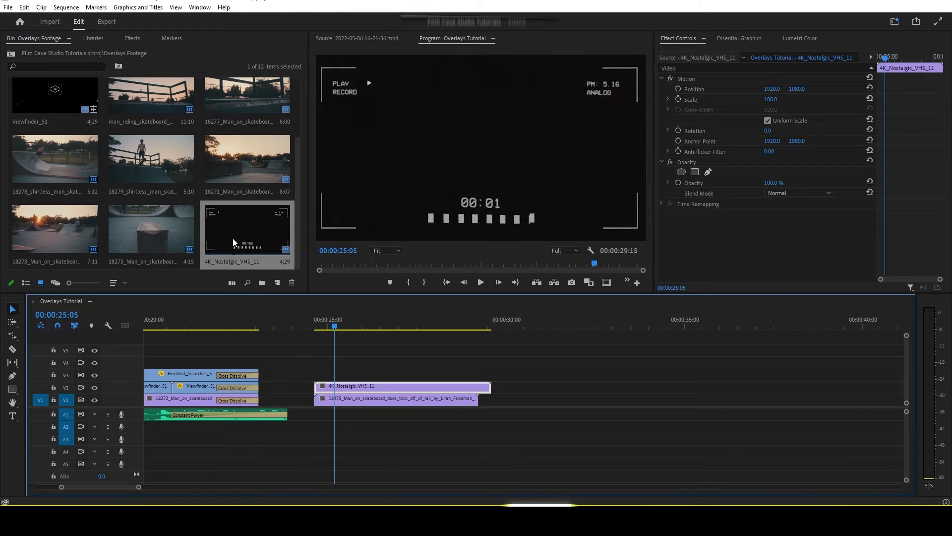
left_click(323, 326)
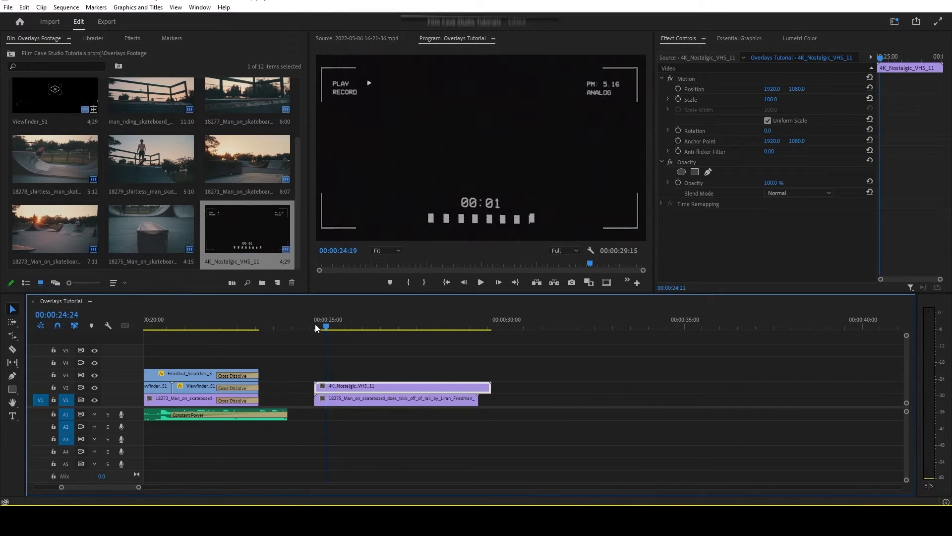
left_click_drag(329, 325, 428, 328)
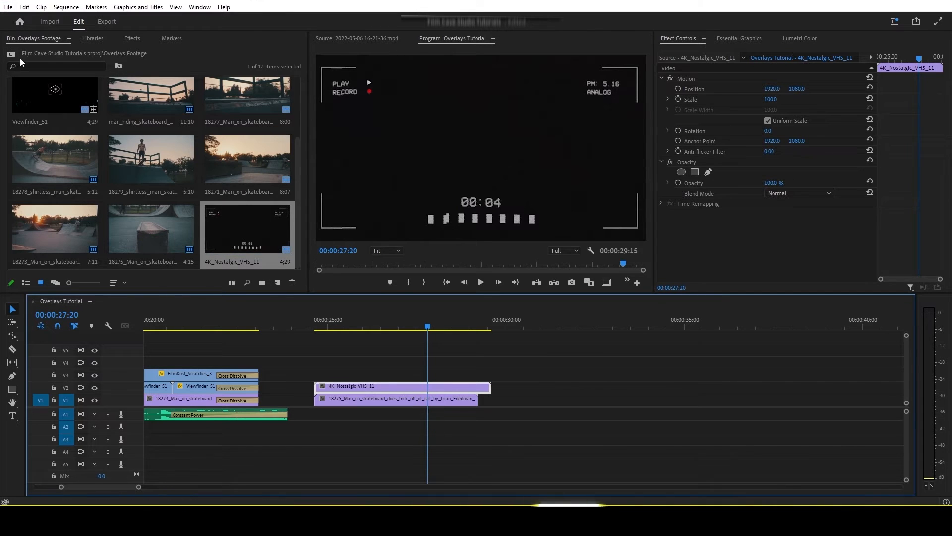
Examine the existing Viewfinder_51 overlay clips on V2 at several points of the edited sequence
left_click(92, 38)
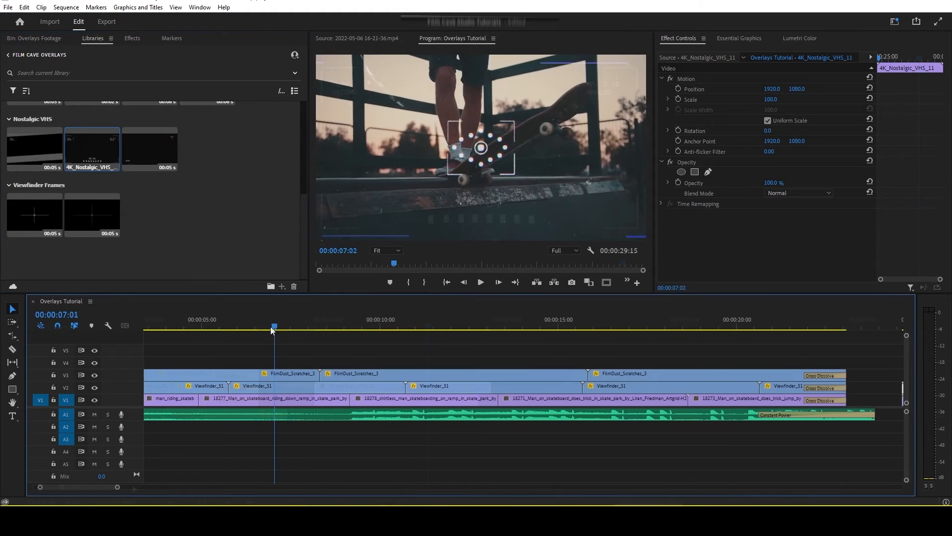
left_click_drag(271, 326, 256, 327)
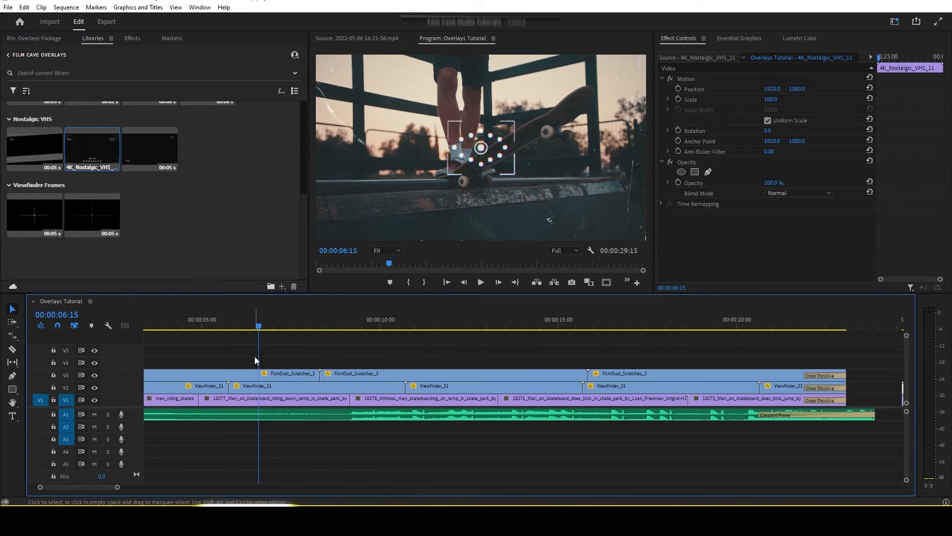
left_click(256, 386)
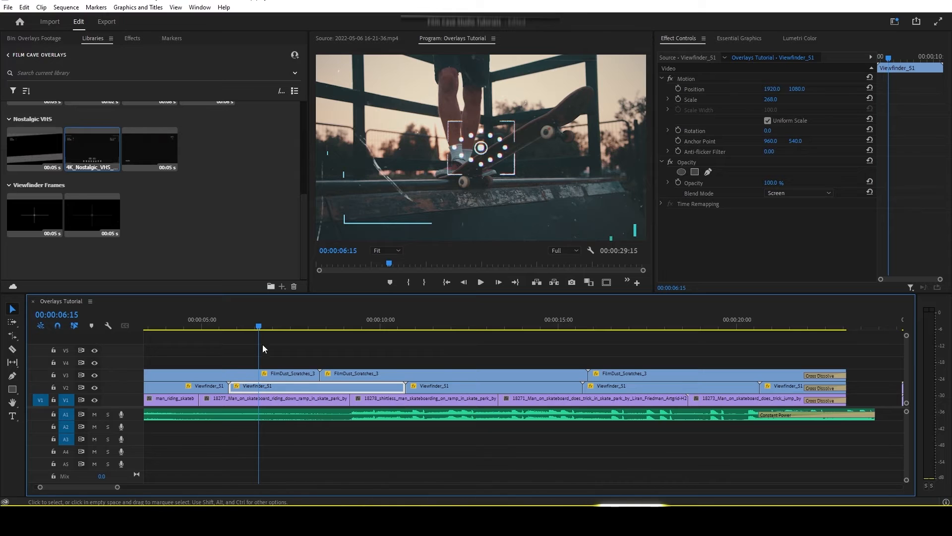
left_click(314, 325)
left_click_drag(315, 324, 466, 343)
left_click(473, 385)
left_click(616, 389)
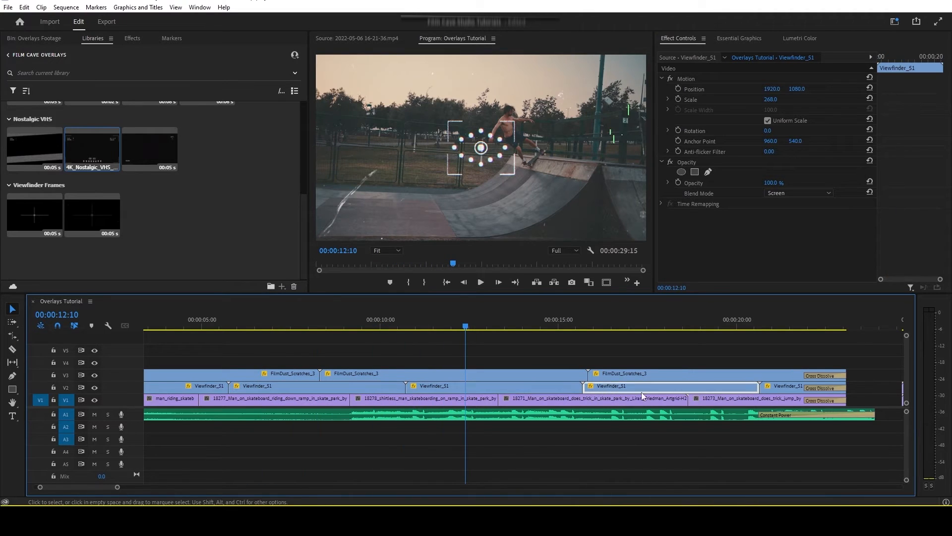
left_click(449, 389)
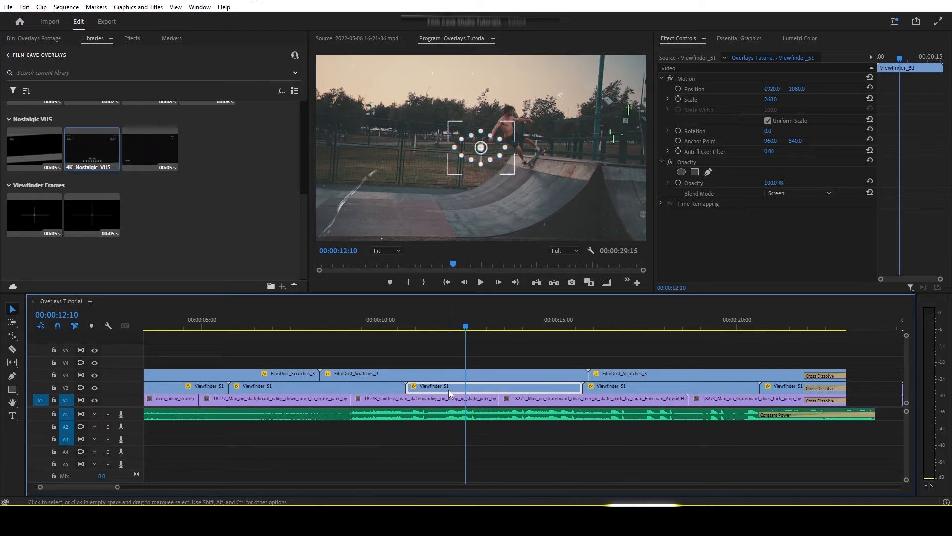
Assign the Cerulean label colour to the 4K_Nostalgic_VHS_11 clip in the timeline
left_click_drag(94, 487, 115, 487)
left_click(395, 328)
left_click(395, 387)
right_click(395, 386)
mouse_move(457, 298)
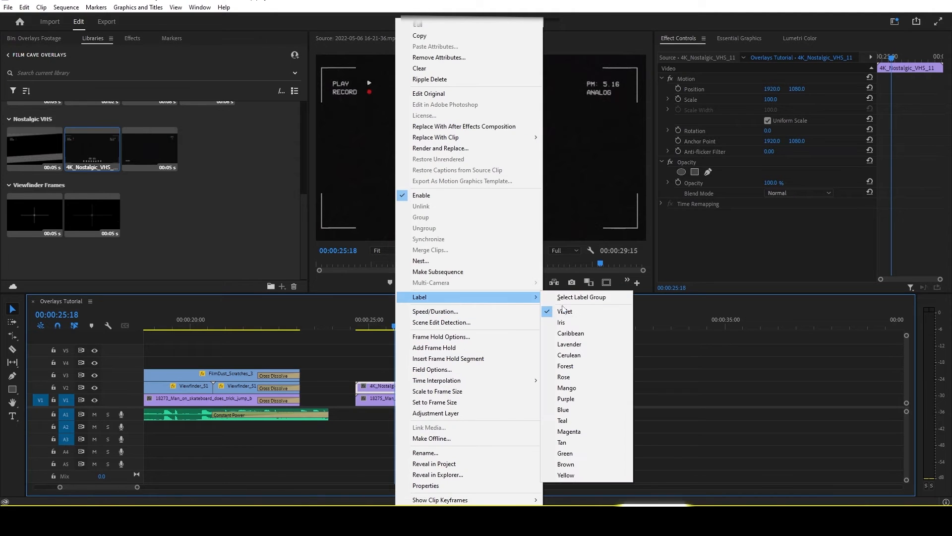
left_click(575, 355)
left_click(566, 356)
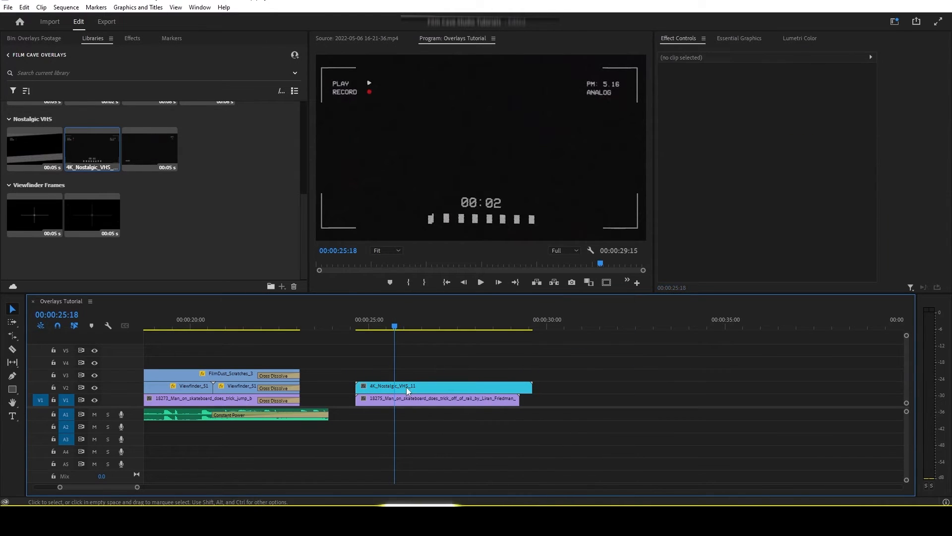
Set the 4K_Nostalgic_VHS_11 clip's opacity blend mode to Screen
left_click(404, 386)
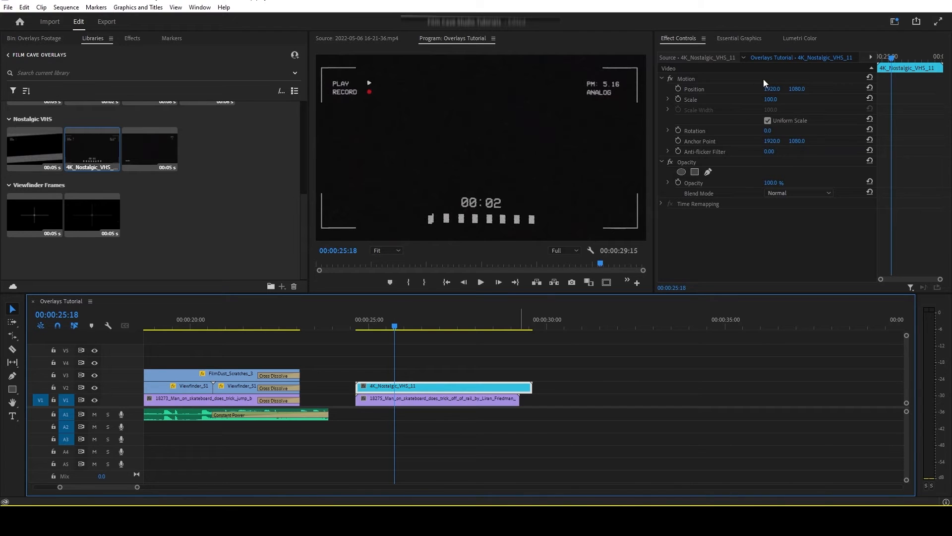
left_click(680, 164)
left_click(662, 163)
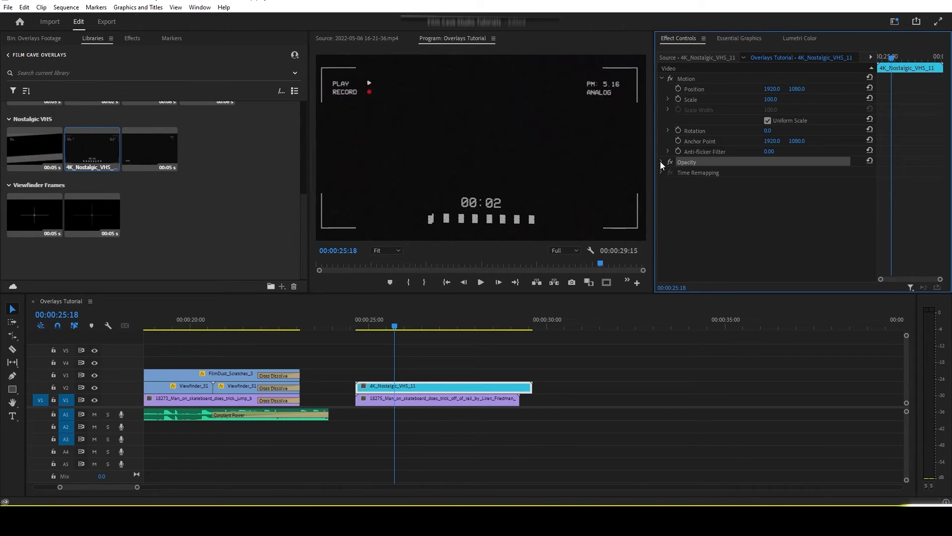
left_click(661, 163)
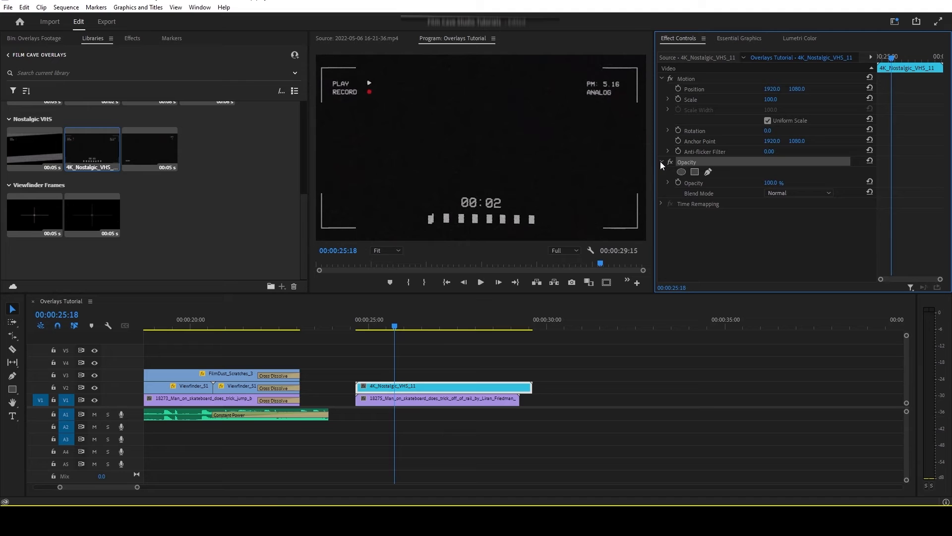
left_click(692, 194)
left_click(798, 192)
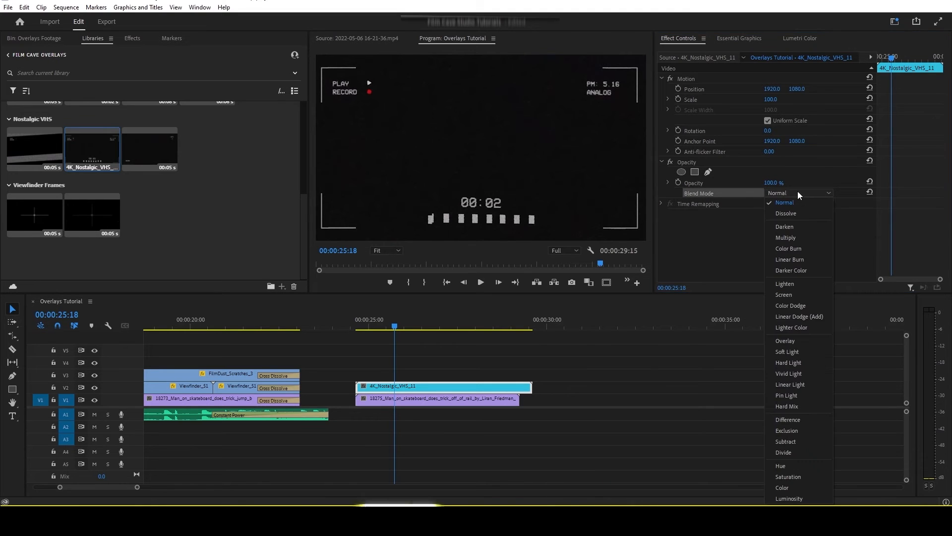
left_click(788, 296)
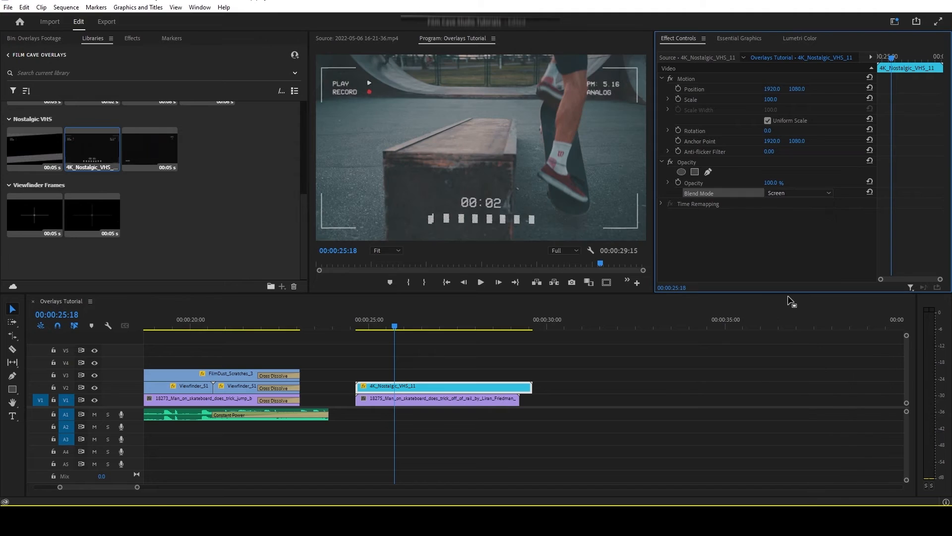
left_click(790, 192)
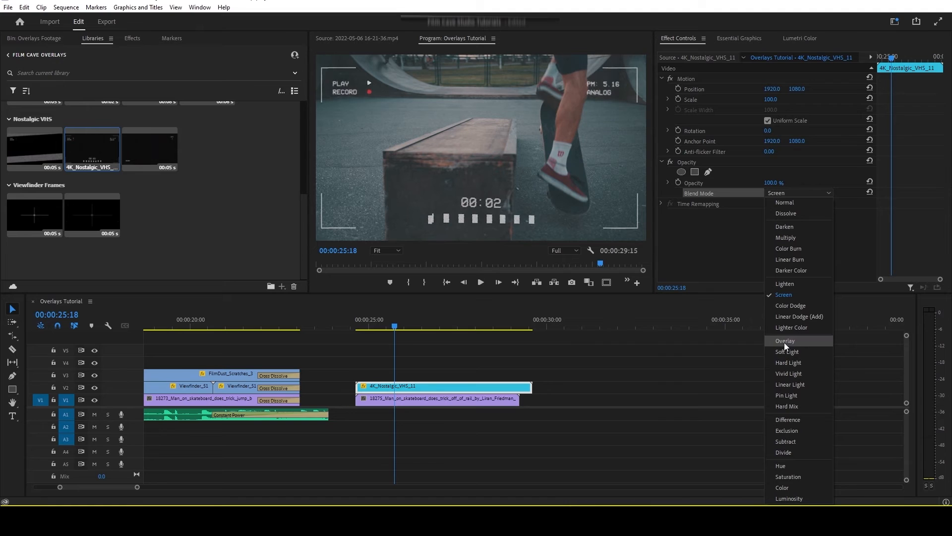
left_click(793, 293)
Play back the skateboard clip with the blended VHS overlay from near its start
left_click(377, 328)
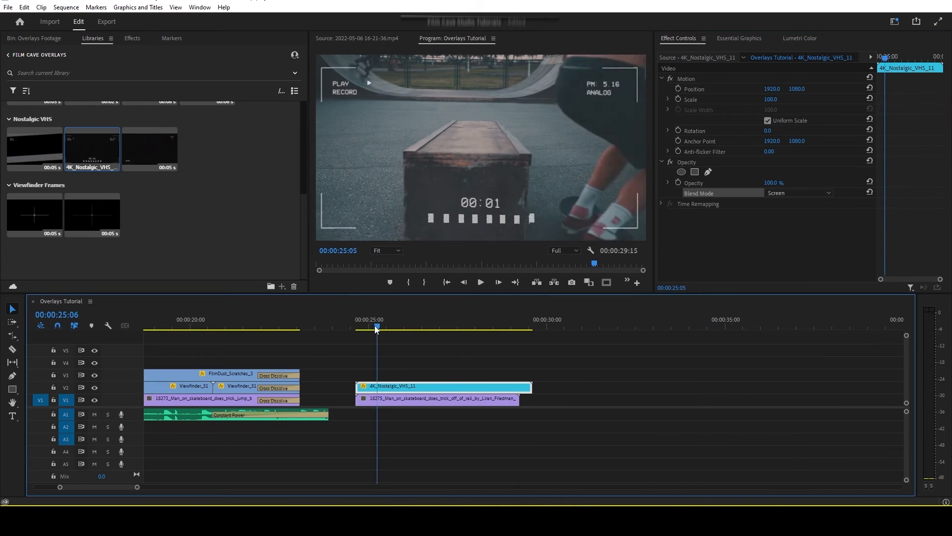
left_click_drag(377, 329, 366, 328)
key("space")
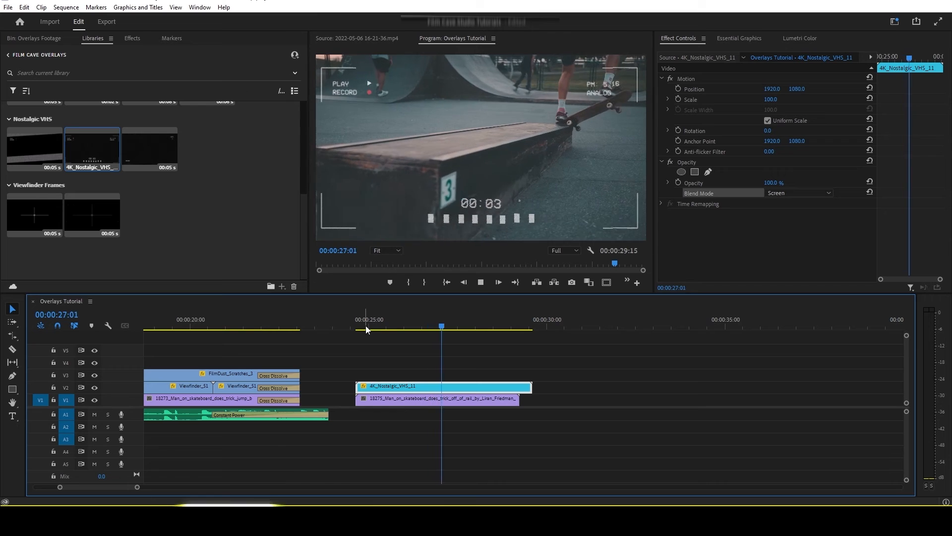
key("space")
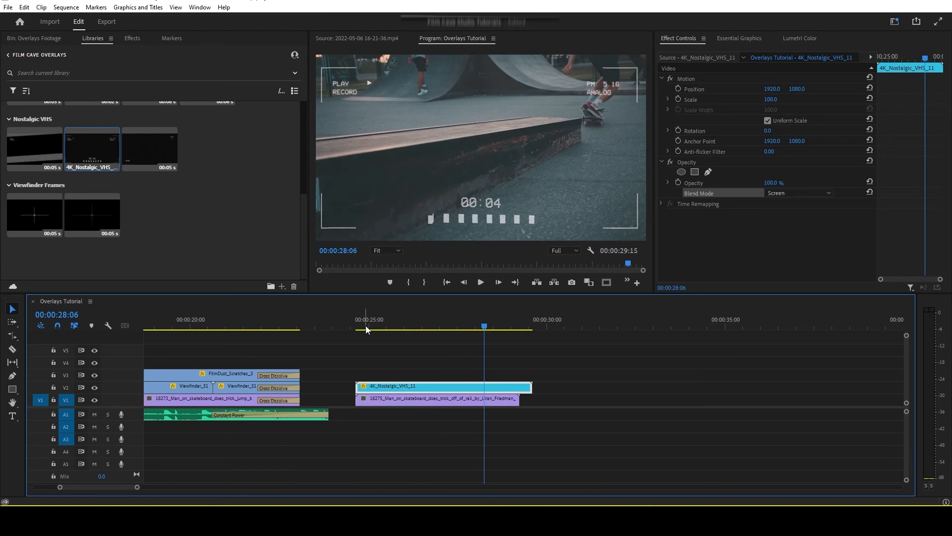
Add the 4K_Nostalgic_VHS_04 overlay from the library's Nostalgic VHS group to the project
mouse_move(386, 330)
left_mouse_down()
mouse_move(359, 331)
mouse_move(395, 330)
left_mouse_up()
scroll(303, 227, "up", 2)
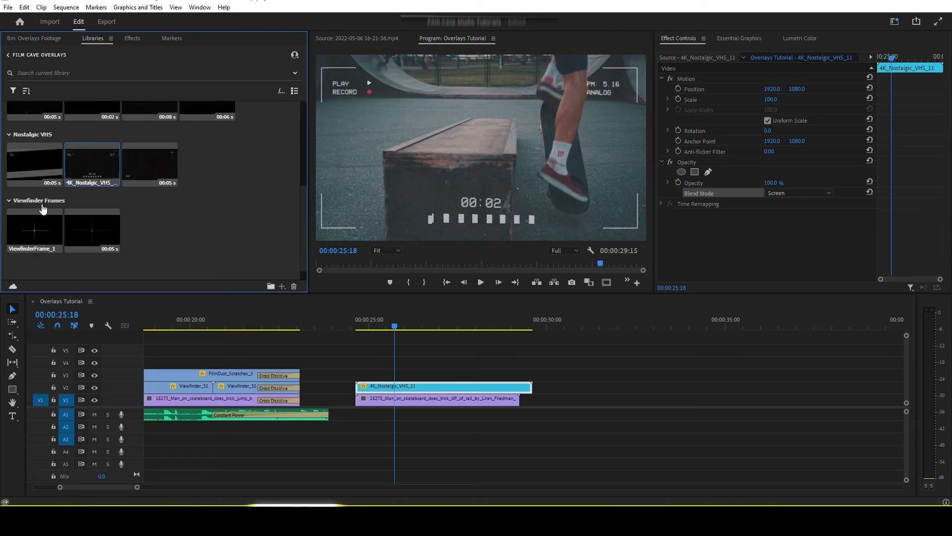
left_click(42, 165)
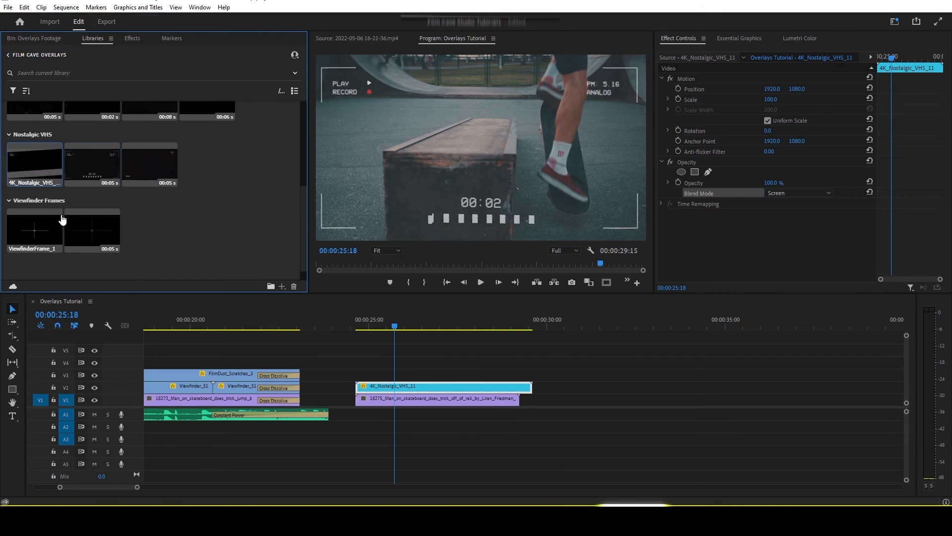
right_click(29, 166)
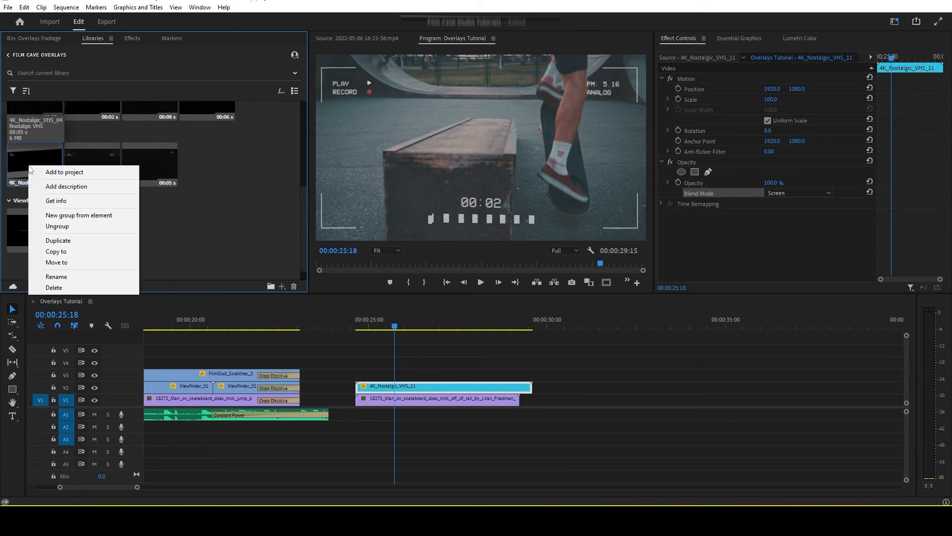
left_click(62, 173)
Place the 4K_Nostalgic_VHS_04 clip on V3 directly above 4K_Nostalgic_VHS_11, aligned with its start
left_click(35, 39)
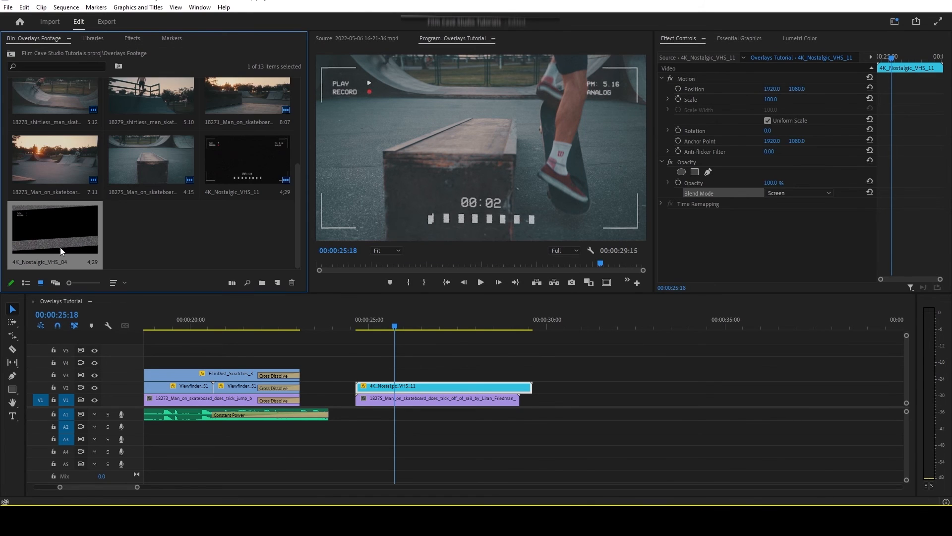
double_click(46, 228)
left_click_drag(64, 240, 360, 381)
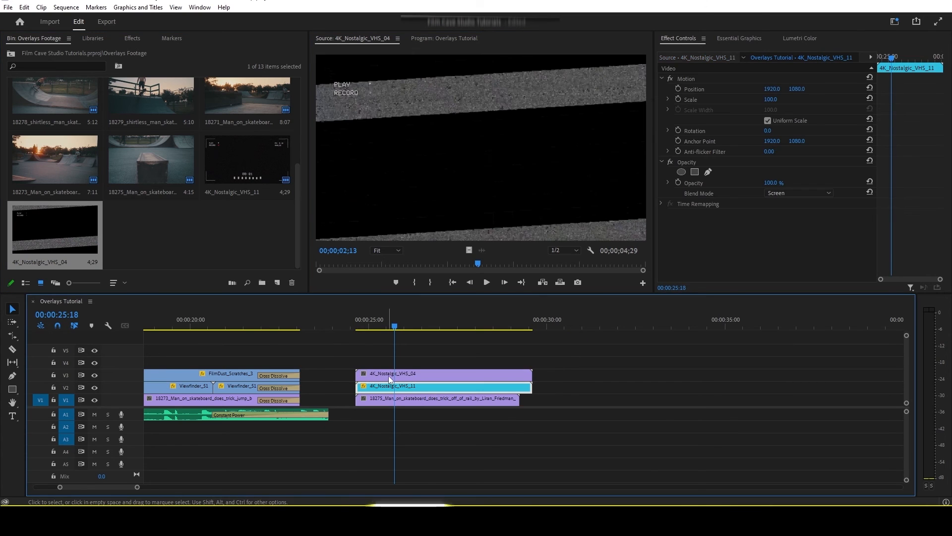
Assign the Rose label colour to the 4K_Nostalgic_VHS_04 clip in the timeline
right_click(389, 375)
mouse_move(438, 301)
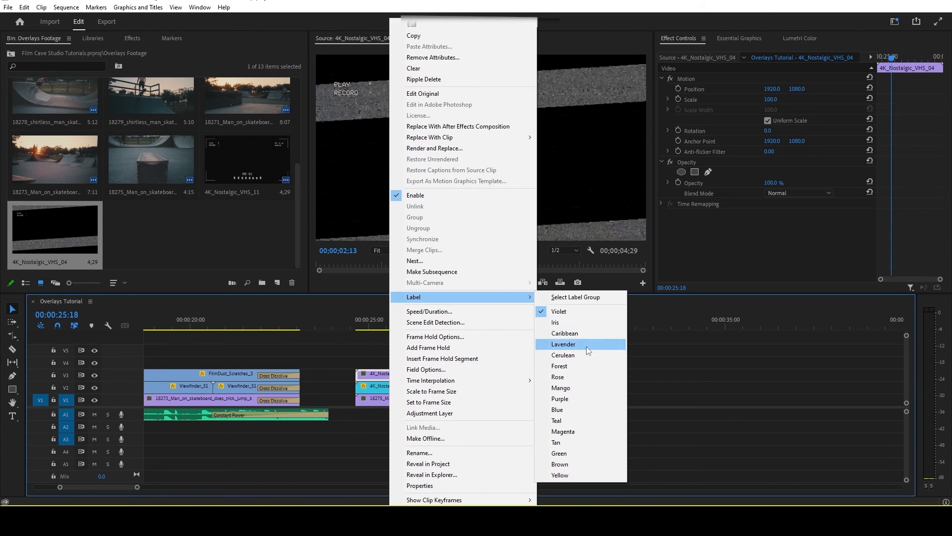
left_click(577, 377)
left_click(397, 357)
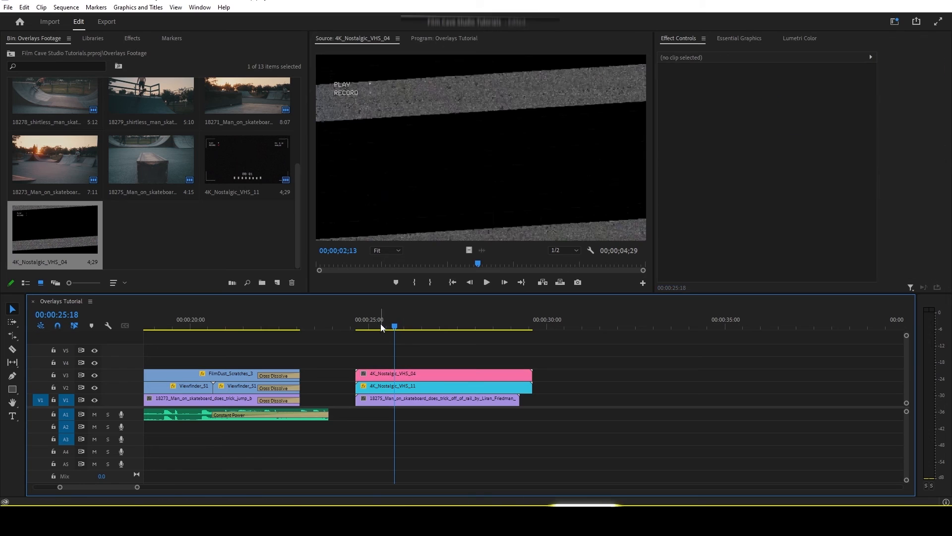
Set the 4K_Nostalgic_VHS_04 clip's opacity blend mode to Screen and scrub through the stacked overlays to review them
left_click(412, 375)
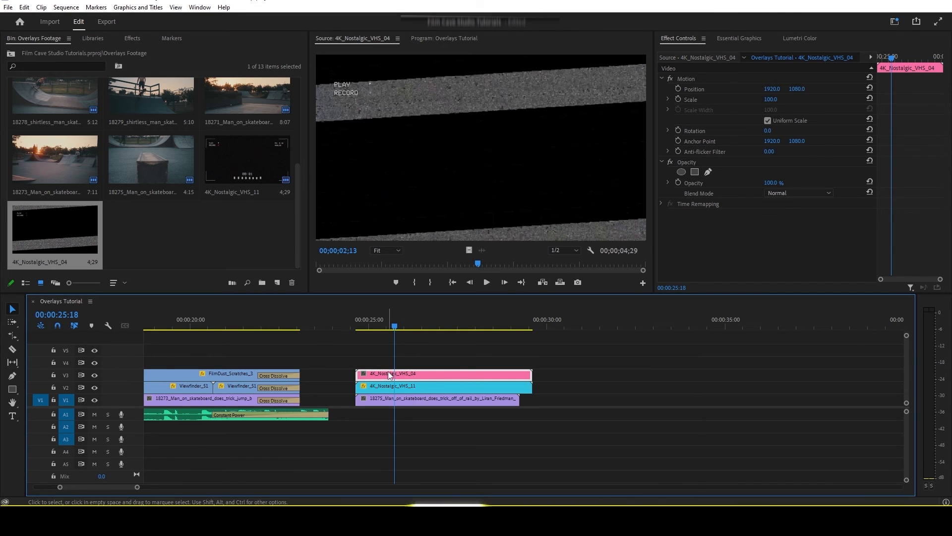
left_click(786, 193)
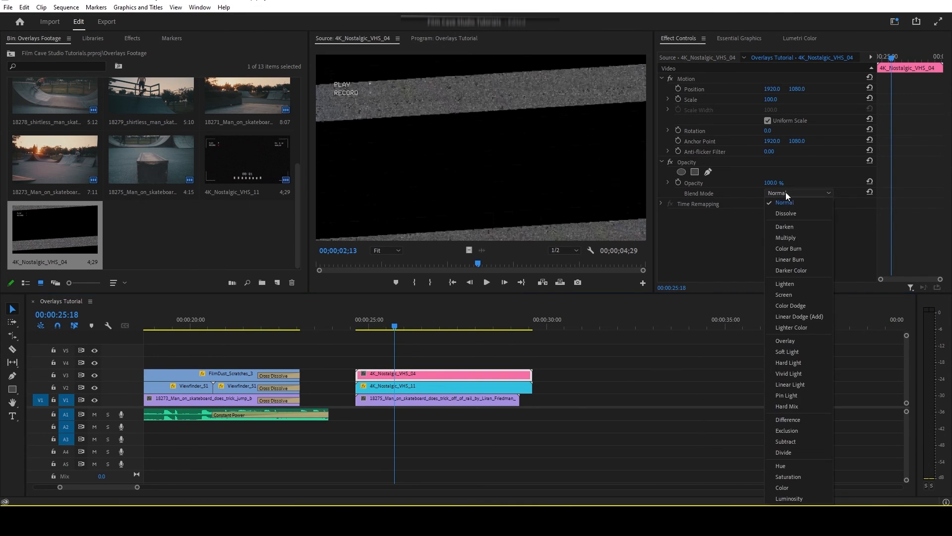
left_click(786, 294)
left_click(786, 303)
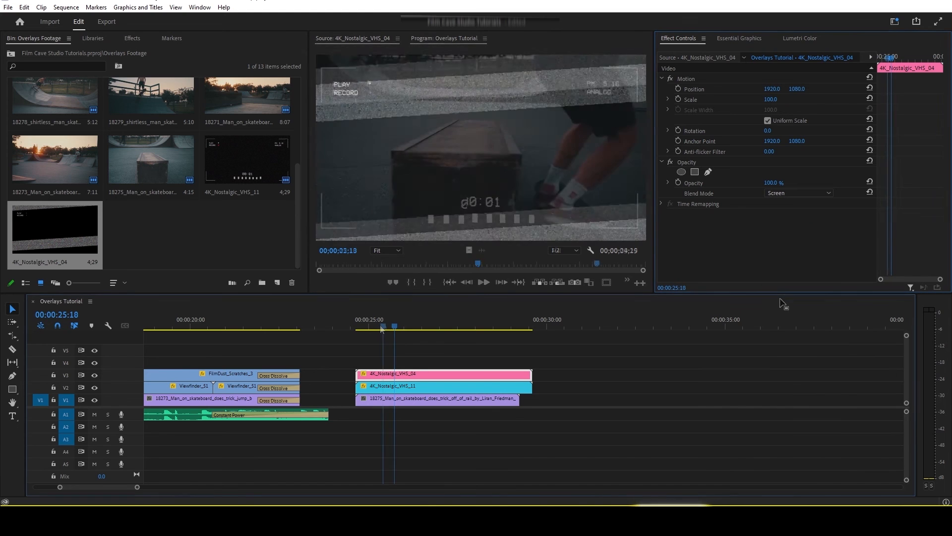
left_click_drag(388, 327, 478, 325)
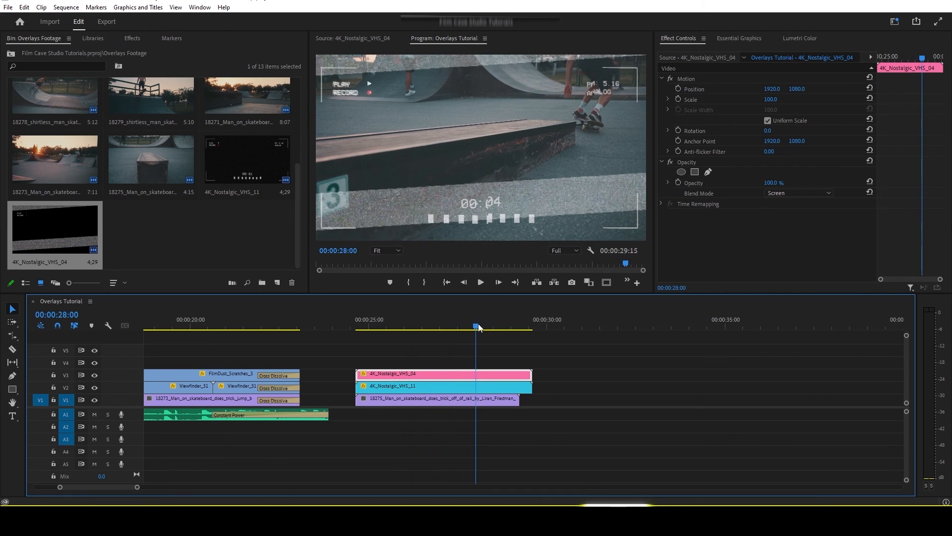